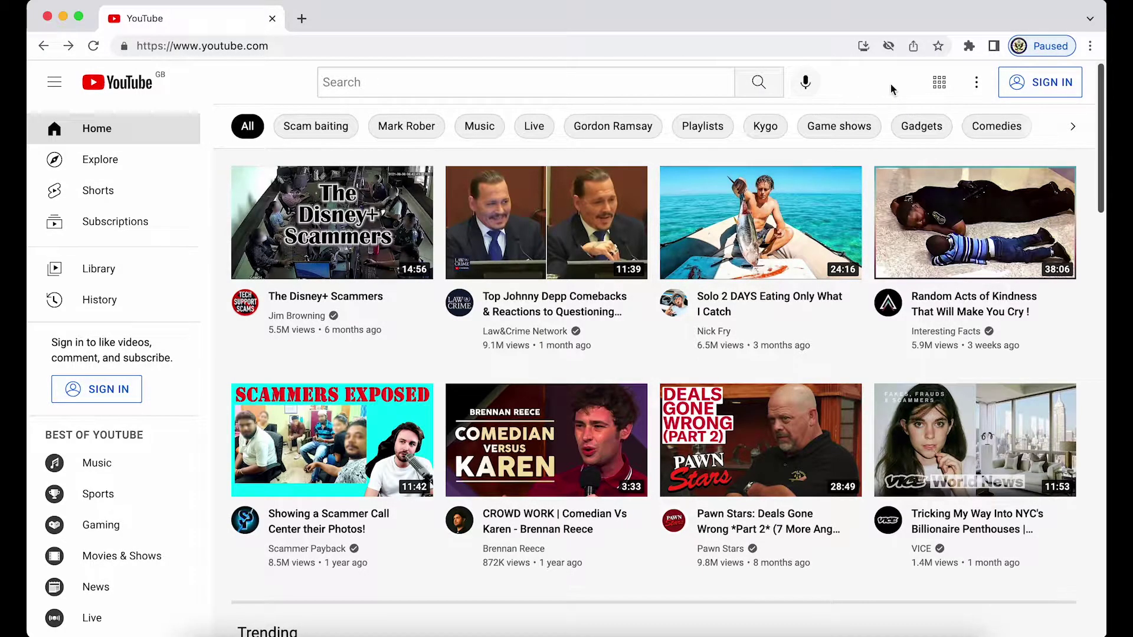
Step: Start Google sign-in from YouTube and continue with the prefilled email to the password page
{"action": "left_click", "coordinate": [1043, 89]}
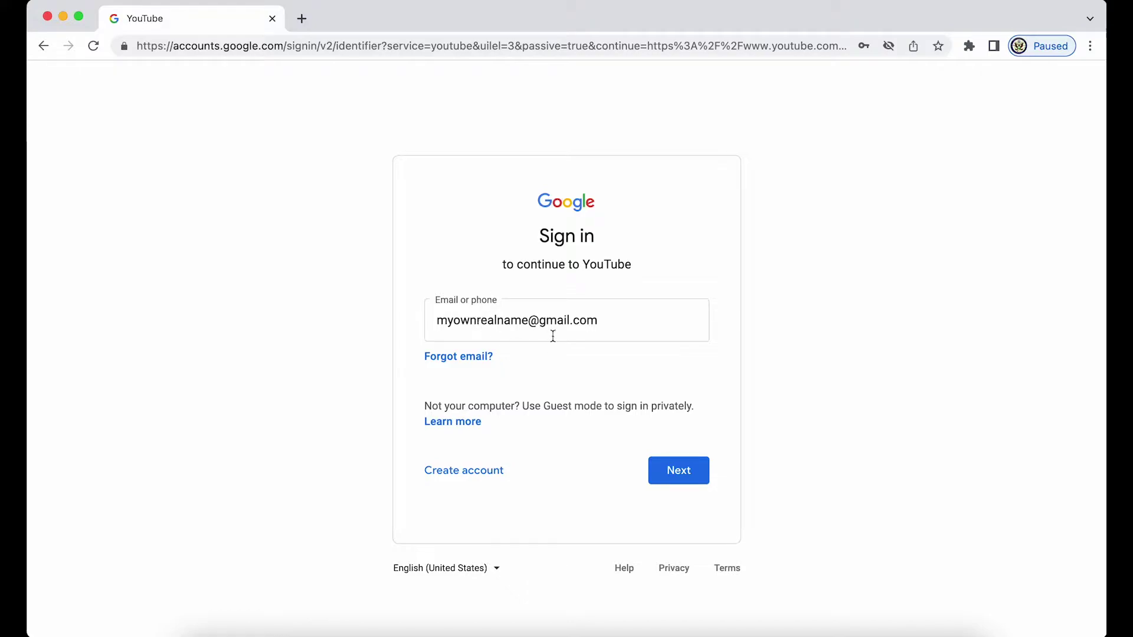
{"action": "left_click", "coordinate": [683, 479]}
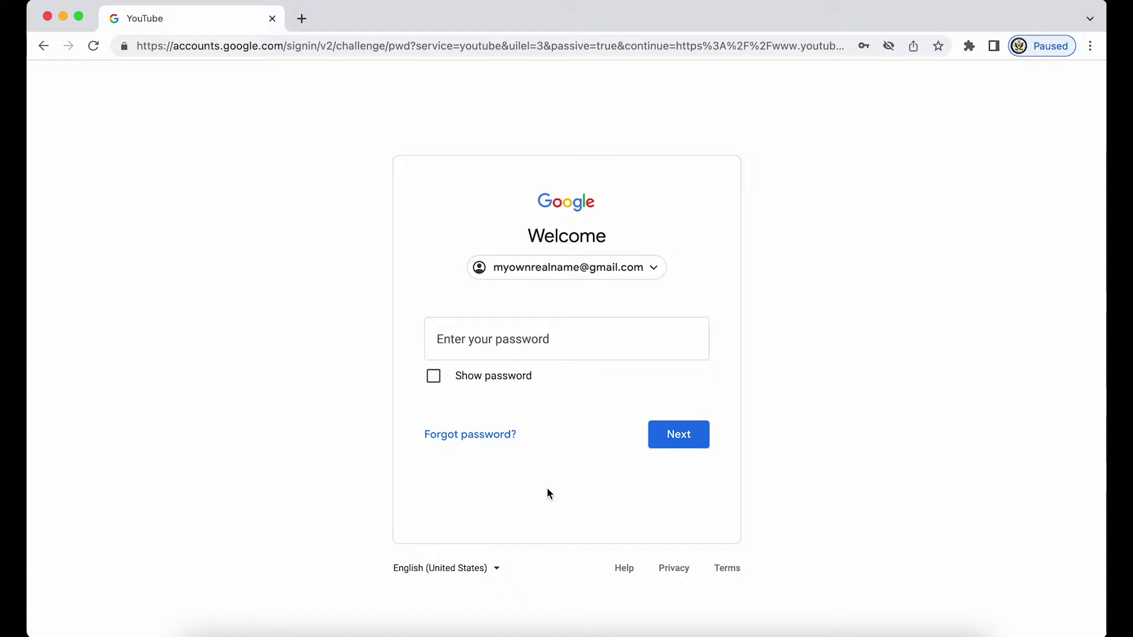
Step: Choose 'Forgot password?' to start recovery, reaching the phone number confirmation step
{"action": "left_click", "coordinate": [488, 435]}
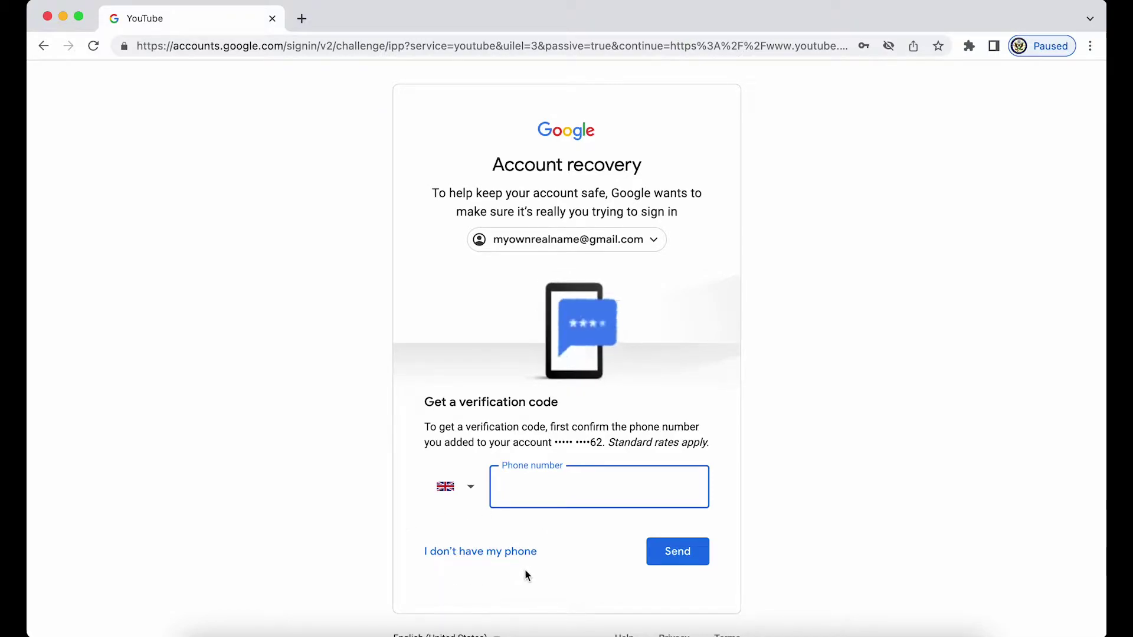
Step: Skip the phone step with 'I don't have my phone' and request another verification way
{"action": "left_click", "coordinate": [473, 553]}
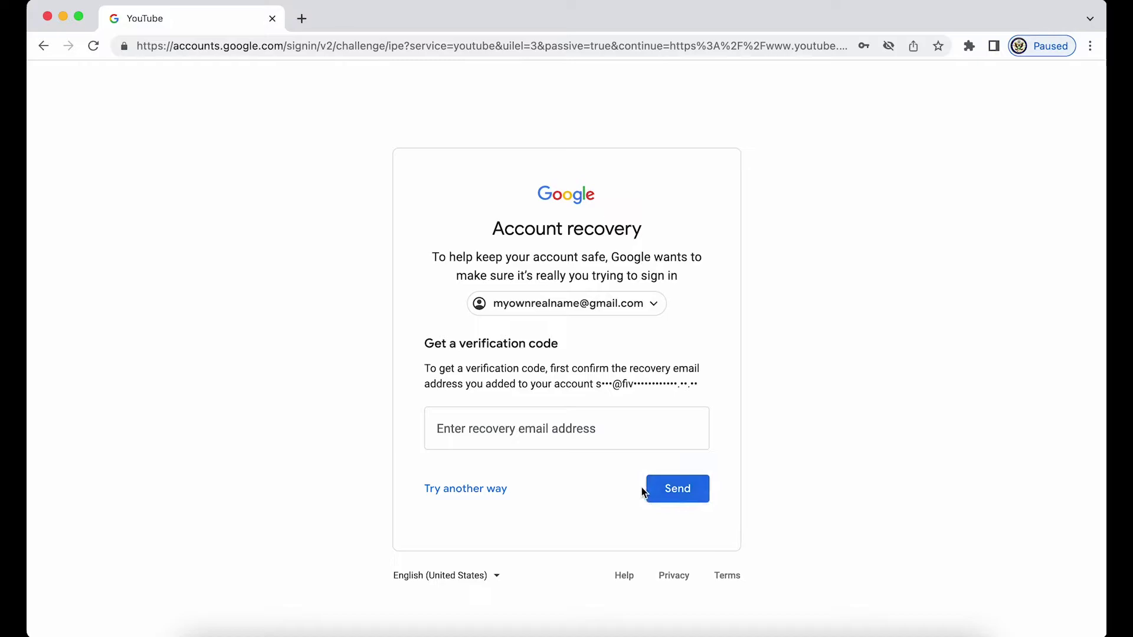
{"action": "left_click", "coordinate": [457, 499]}
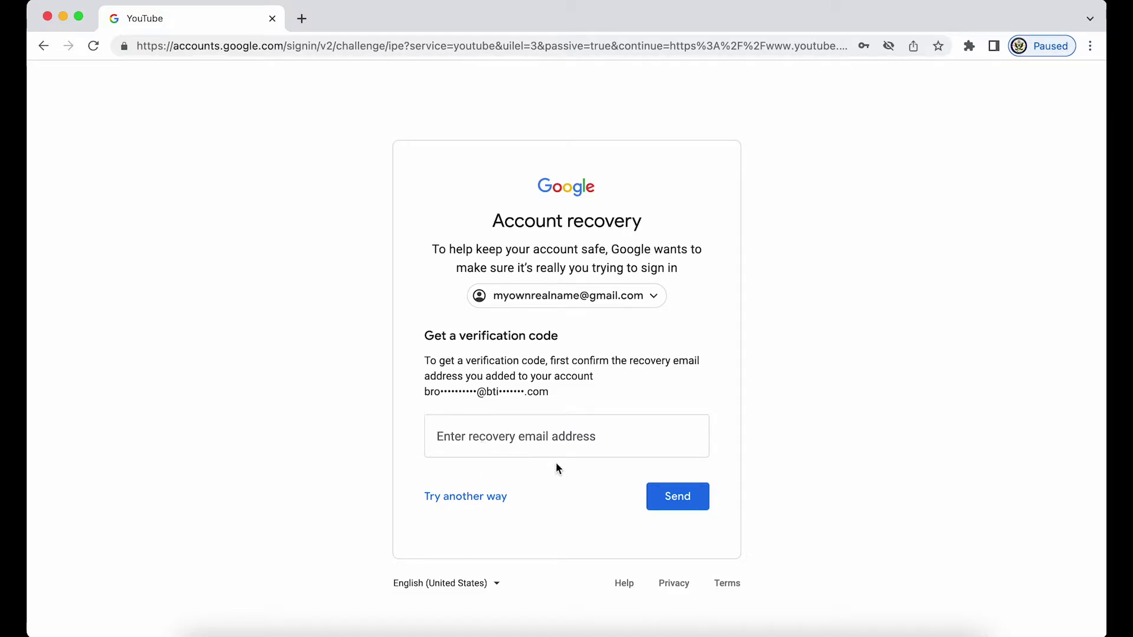
Step: Use 'Try another way' again, then open the account recovery tips help article
{"action": "left_click", "coordinate": [459, 503]}
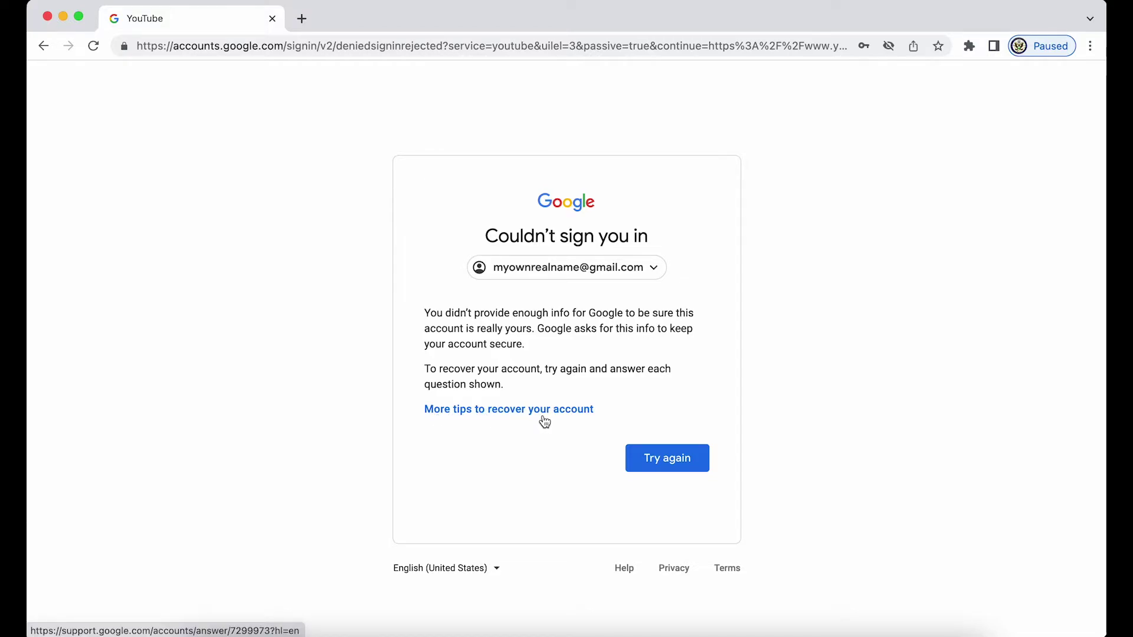
{"action": "left_click", "coordinate": [500, 413]}
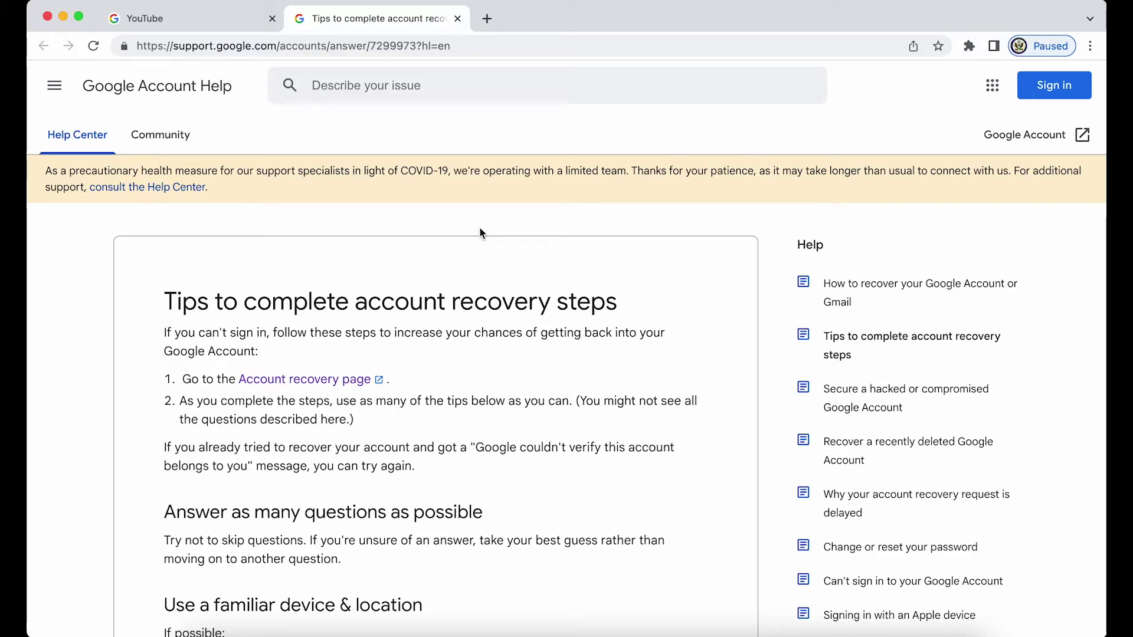
Step: Read through the recovery tips on exact passwords, security answers and connected emails
{"action": "mouse_move", "coordinate": [758, 507]}
{"action": "scroll", "coordinate": [155, 527], "scroll_direction": "down", "scroll_amount": 3}
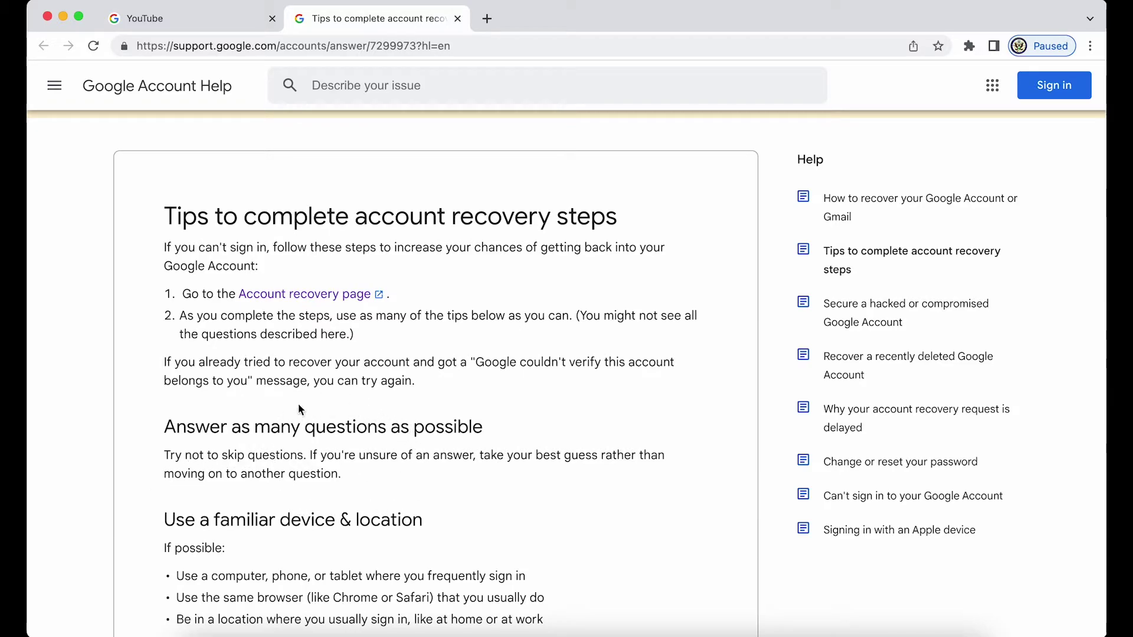
{"action": "scroll", "coordinate": [387, 484], "scroll_direction": "down", "scroll_amount": 1}
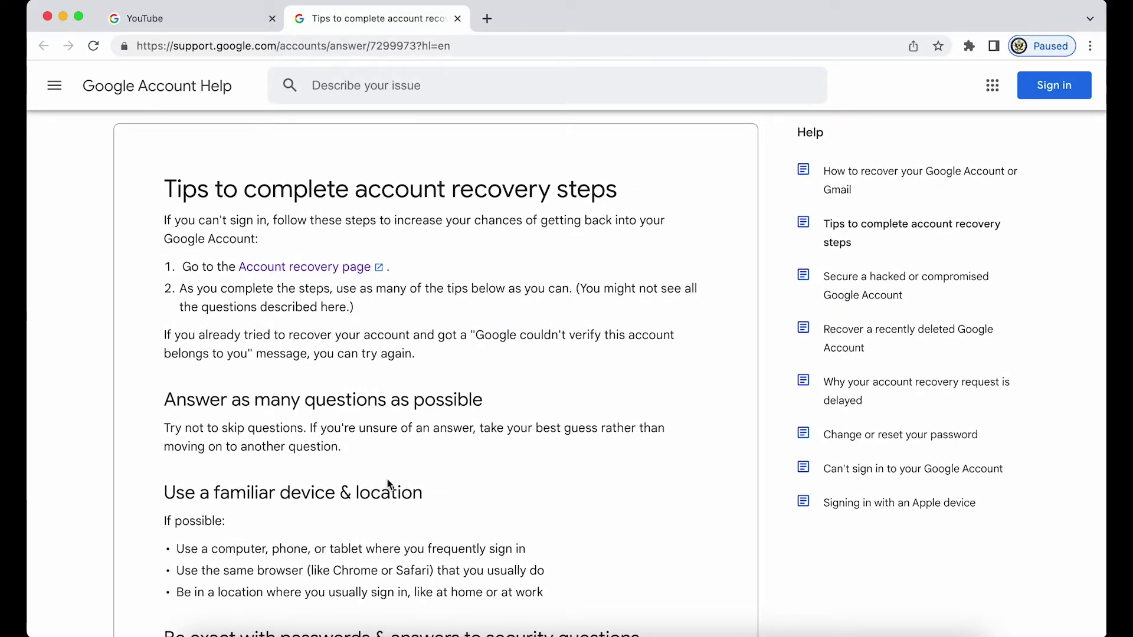
{"action": "scroll", "coordinate": [387, 479], "scroll_direction": "down", "scroll_amount": 3}
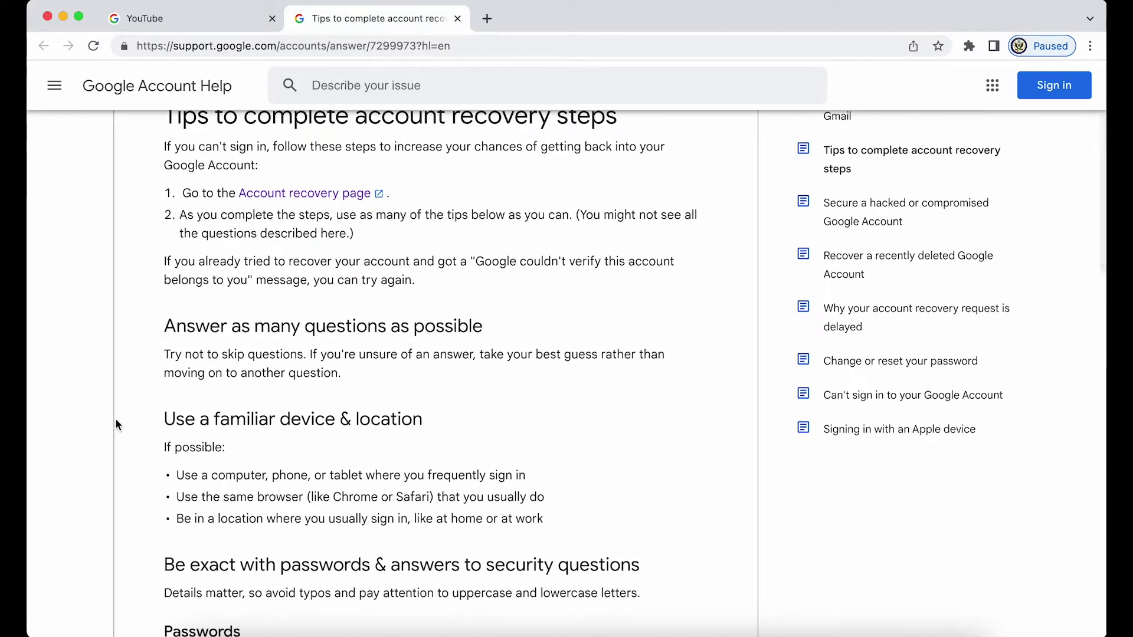
{"action": "scroll", "coordinate": [136, 425], "scroll_direction": "down", "scroll_amount": 1}
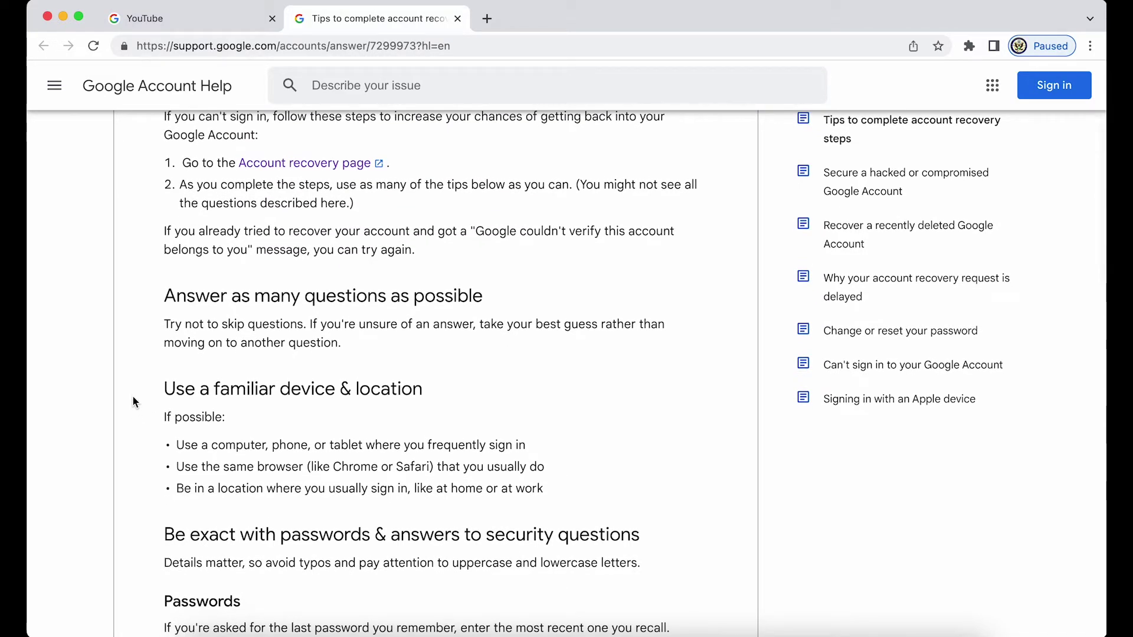
{"action": "scroll", "coordinate": [137, 442], "scroll_direction": "down", "scroll_amount": 2}
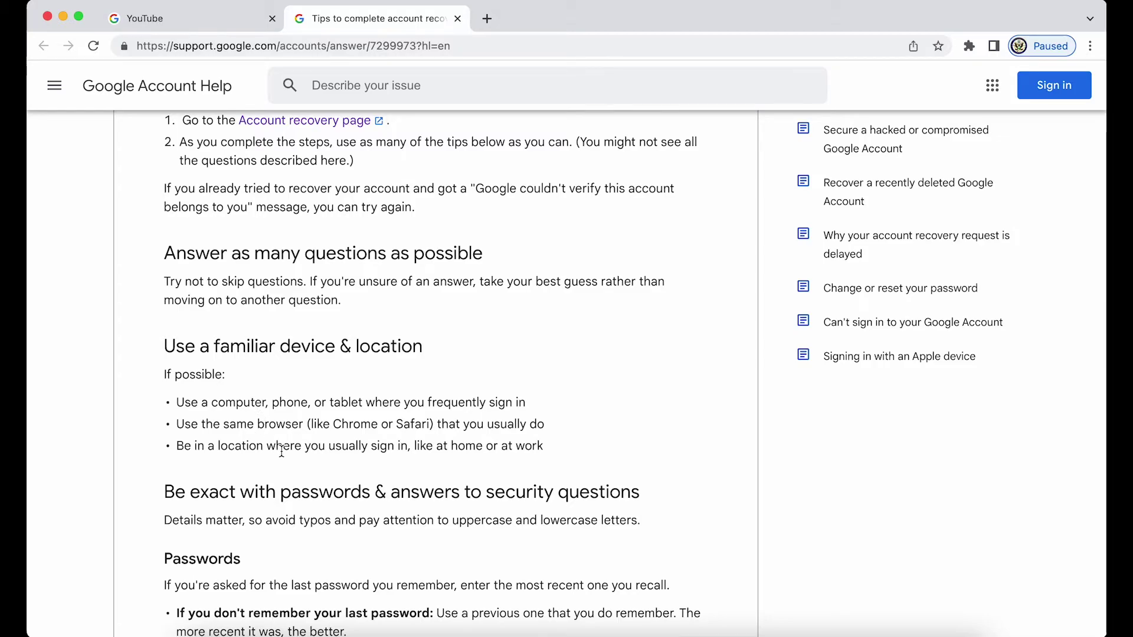
{"action": "scroll", "coordinate": [281, 451], "scroll_direction": "down", "scroll_amount": 1}
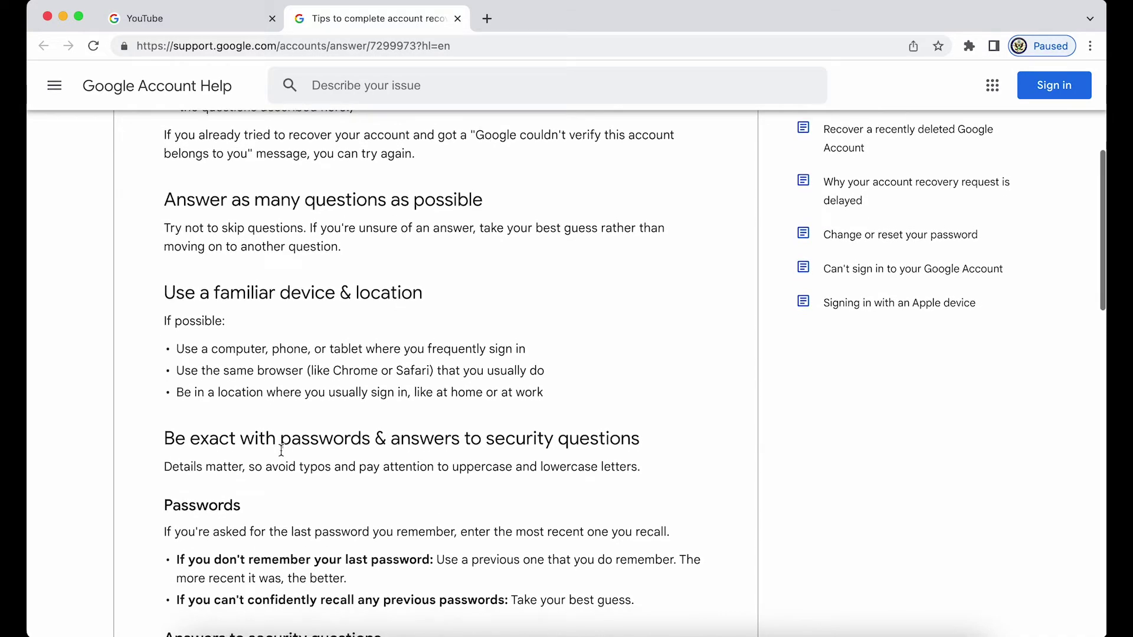
{"action": "scroll", "coordinate": [280, 454], "scroll_direction": "down", "scroll_amount": 1}
{"action": "scroll", "coordinate": [138, 476], "scroll_direction": "down", "scroll_amount": 3}
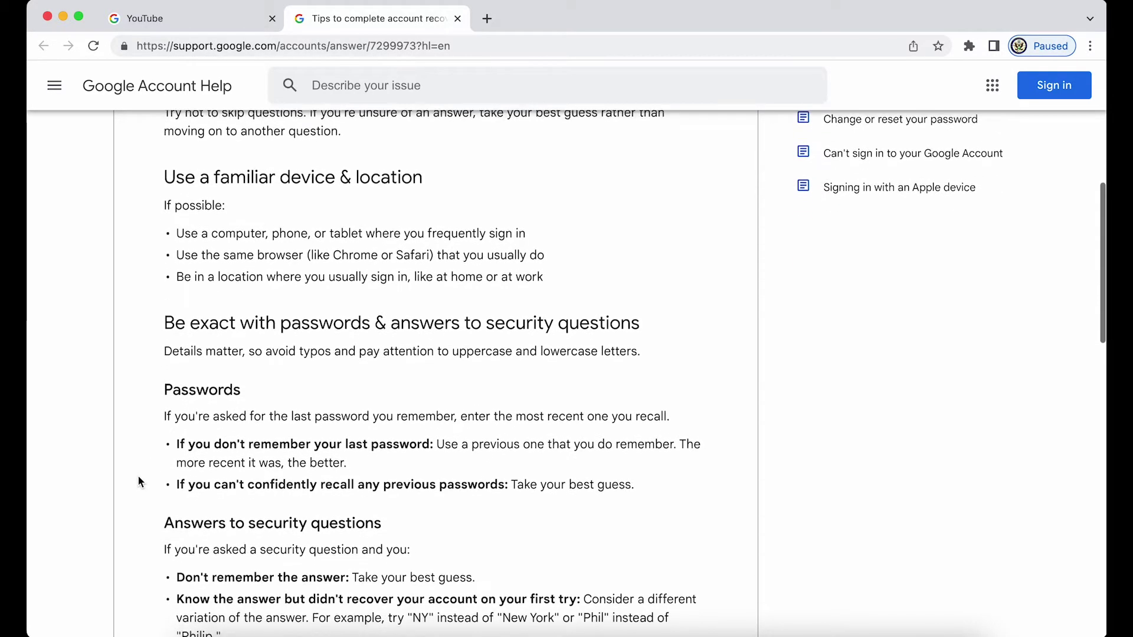
{"action": "scroll", "coordinate": [134, 413], "scroll_direction": "up", "scroll_amount": 3}
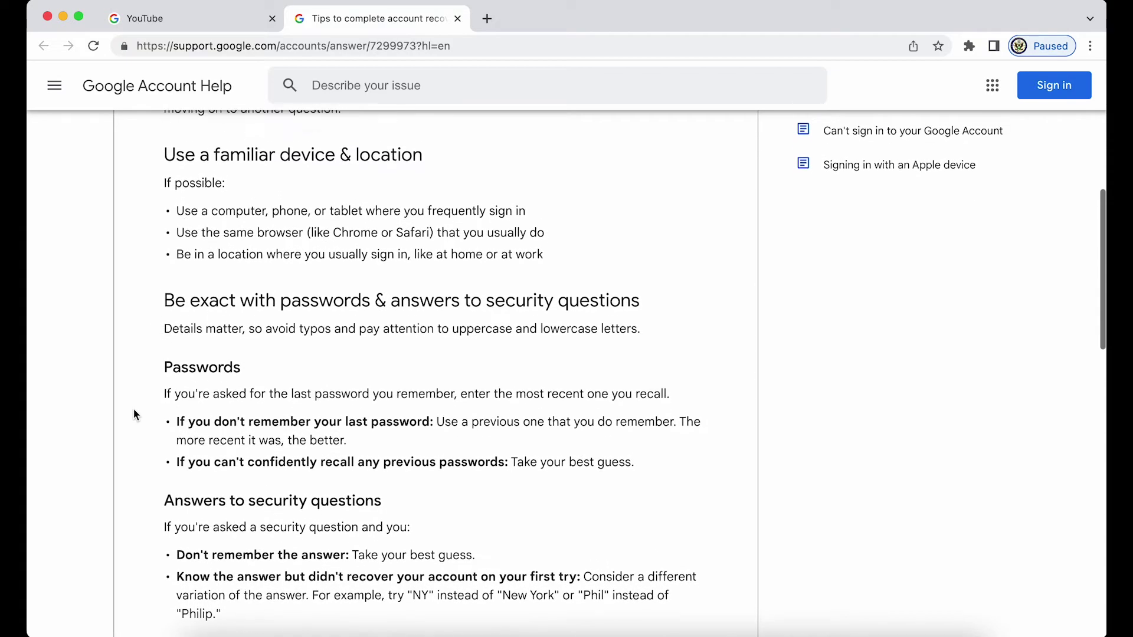
{"action": "scroll", "coordinate": [134, 413], "scroll_direction": "down", "scroll_amount": 5}
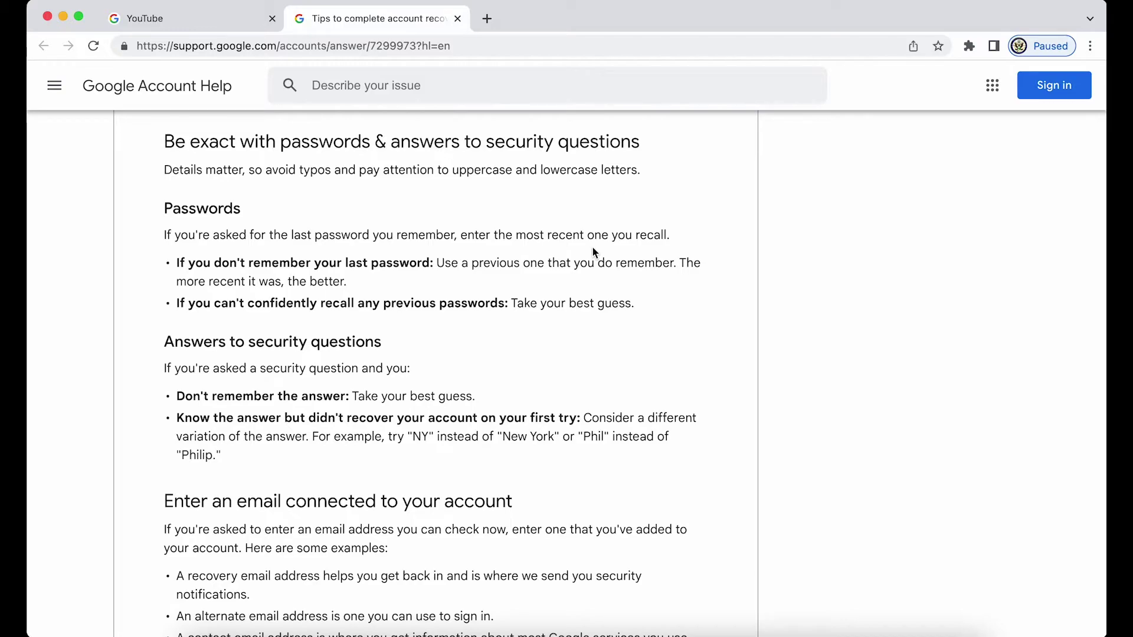
{"action": "scroll", "coordinate": [592, 251], "scroll_direction": "down", "scroll_amount": 1}
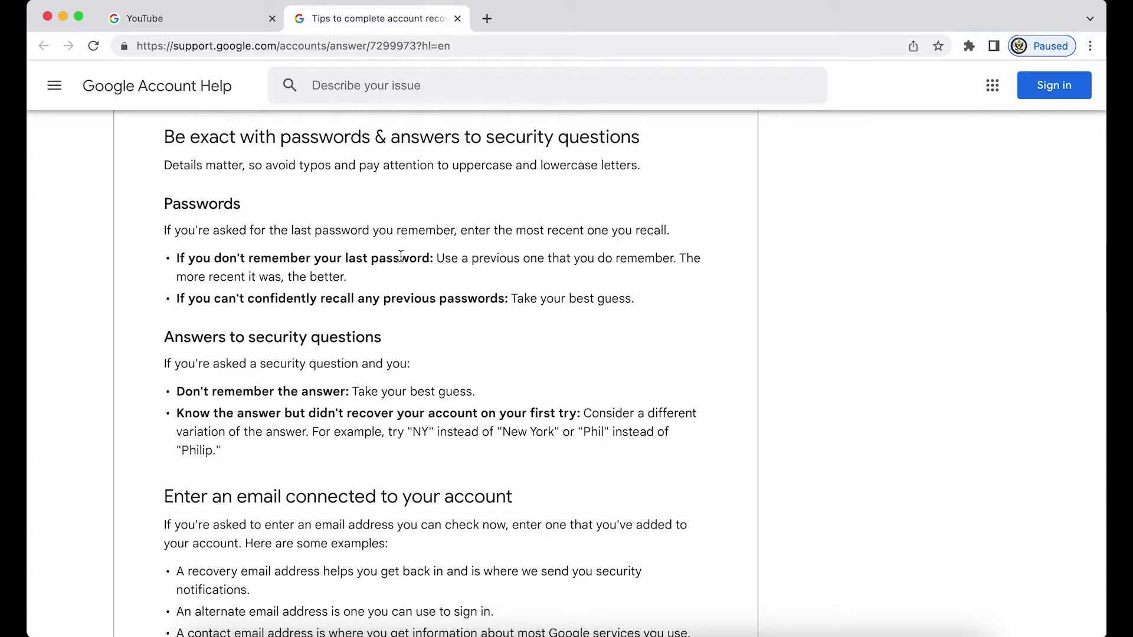
Step: Highlight the closing 'Still can't get in?' replacement-account line, then return to the sign-in tab
{"action": "scroll", "coordinate": [399, 256], "scroll_direction": "up", "scroll_amount": 2}
{"action": "scroll", "coordinate": [400, 256], "scroll_direction": "down", "scroll_amount": 5}
{"action": "scroll", "coordinate": [400, 256], "scroll_direction": "down", "scroll_amount": 3}
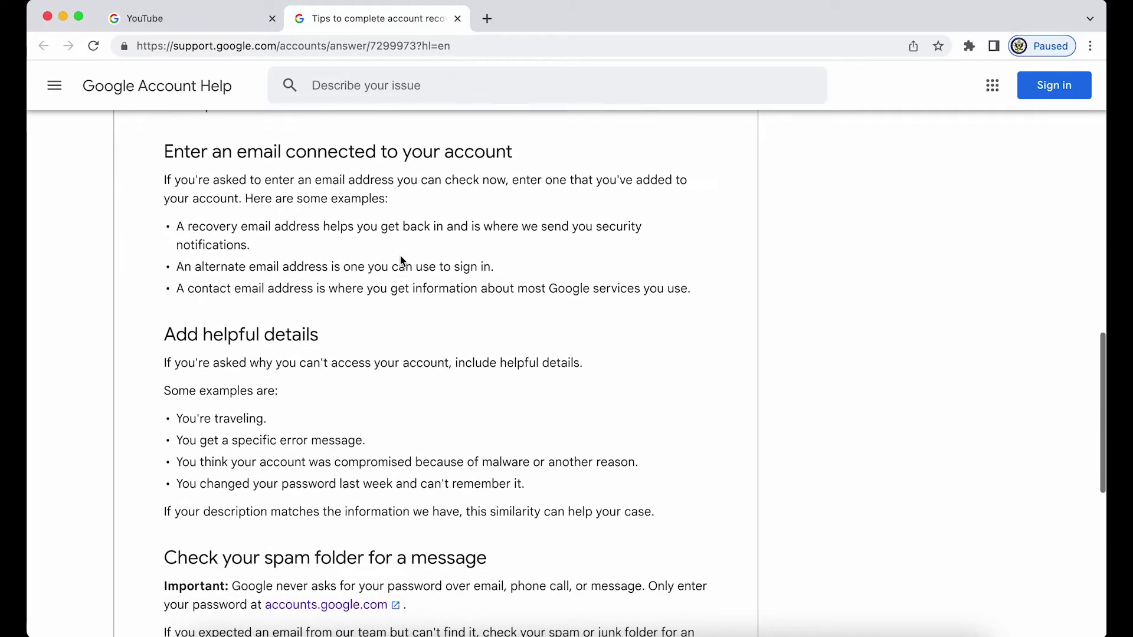
{"action": "scroll", "coordinate": [400, 256], "scroll_direction": "down", "scroll_amount": 2}
{"action": "scroll", "coordinate": [400, 261], "scroll_direction": "up", "scroll_amount": 2}
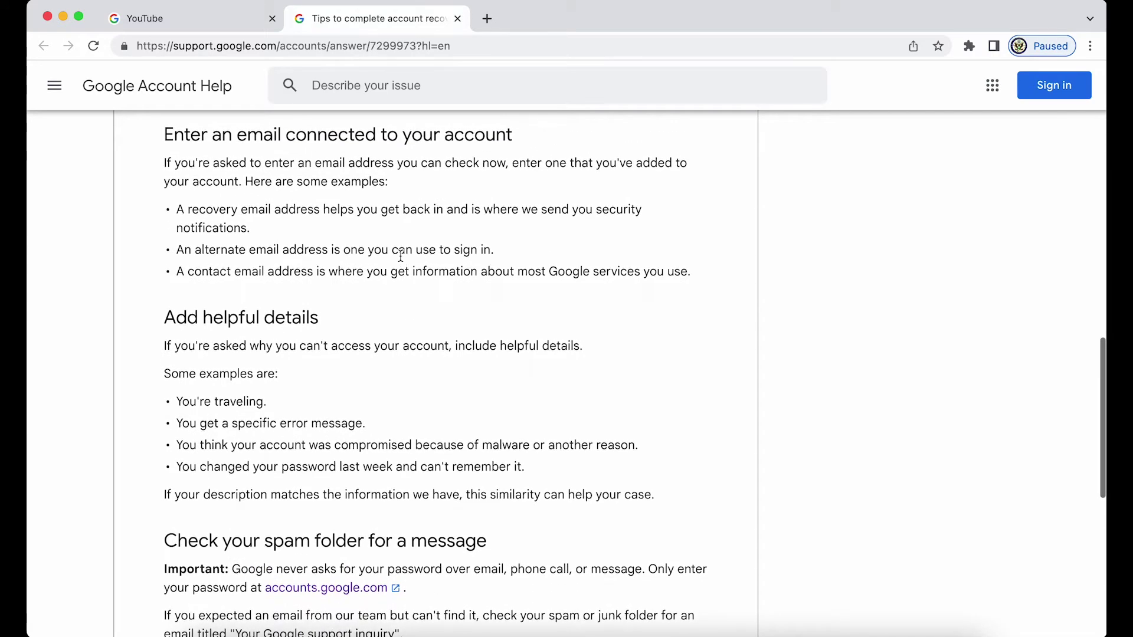
{"action": "scroll", "coordinate": [400, 256], "scroll_direction": "down", "scroll_amount": 3}
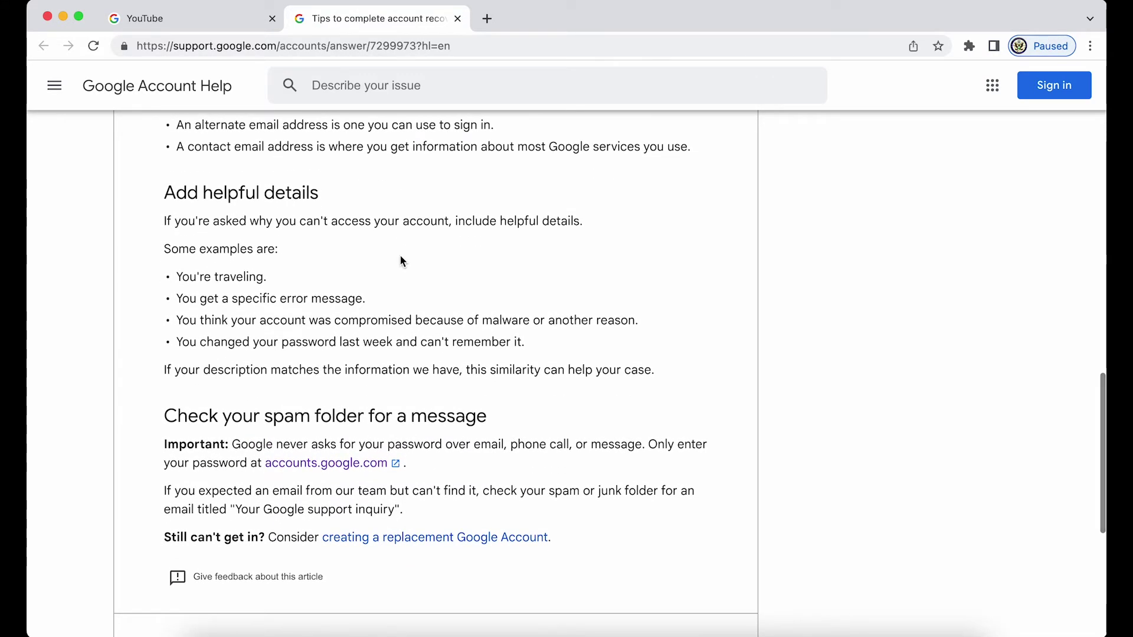
{"action": "scroll", "coordinate": [400, 258], "scroll_direction": "down", "scroll_amount": 2}
{"action": "scroll", "coordinate": [401, 261], "scroll_direction": "down", "scroll_amount": 1}
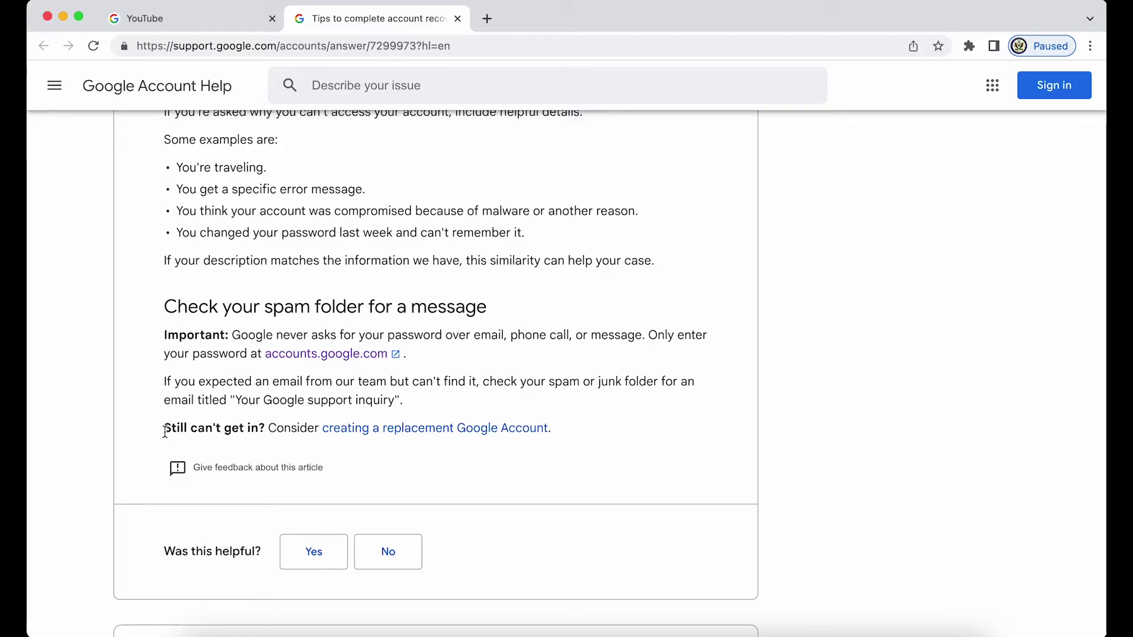
{"action": "left_click_drag", "start_coordinate": [163, 430], "coordinate": [564, 437]}
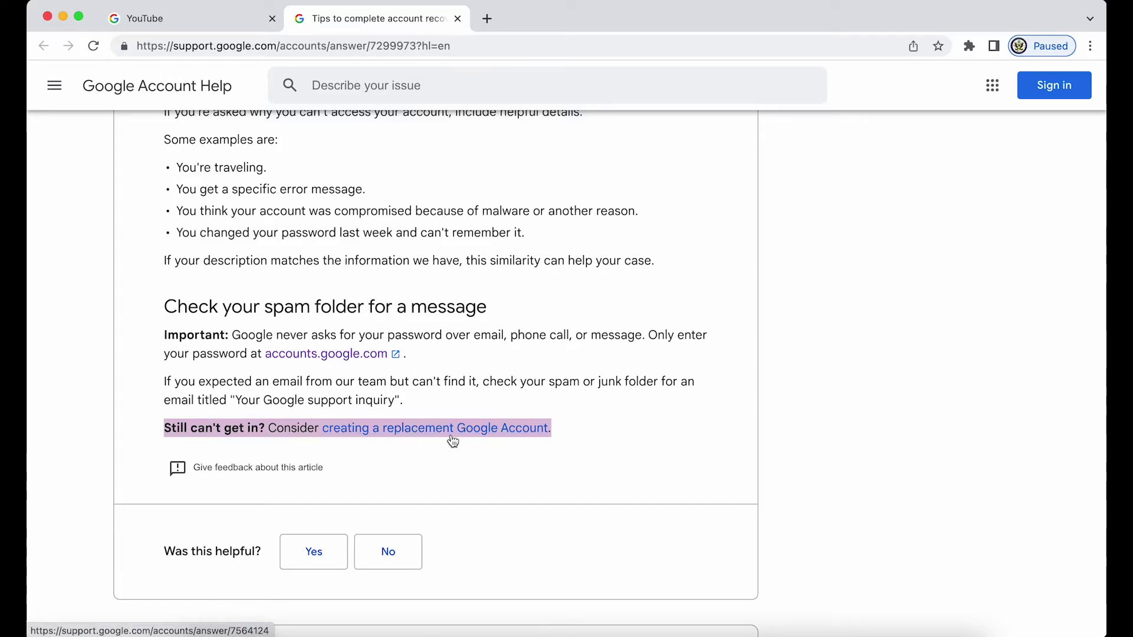
{"action": "left_click", "coordinate": [189, 19]}
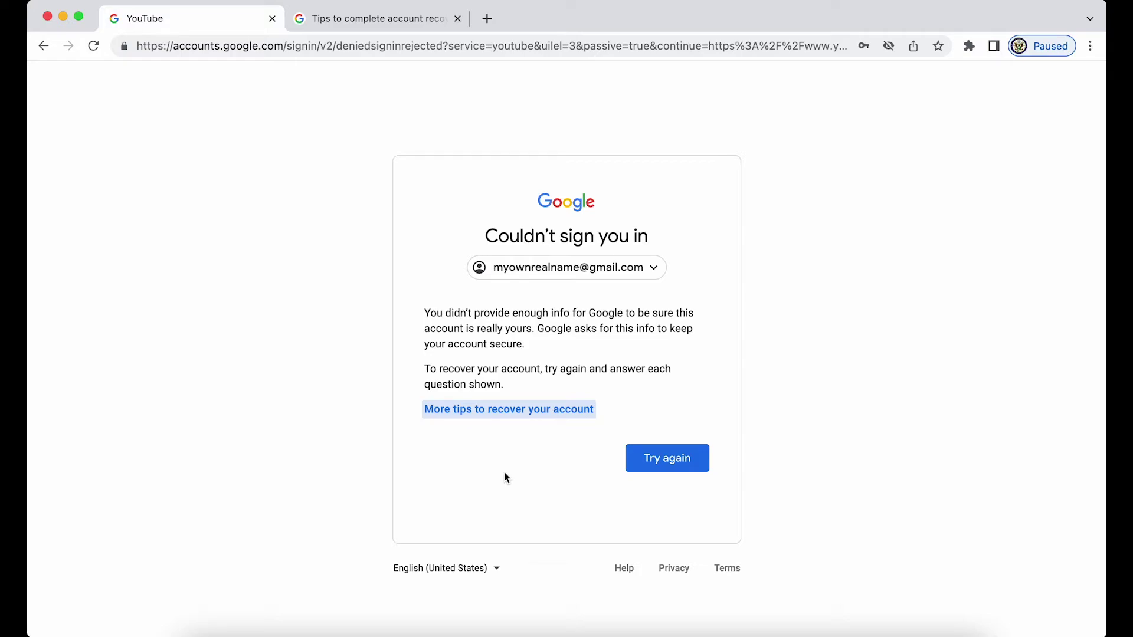
Step: Choose 'Try again' to restart recovery at the account password question
{"action": "left_click", "coordinate": [654, 466]}
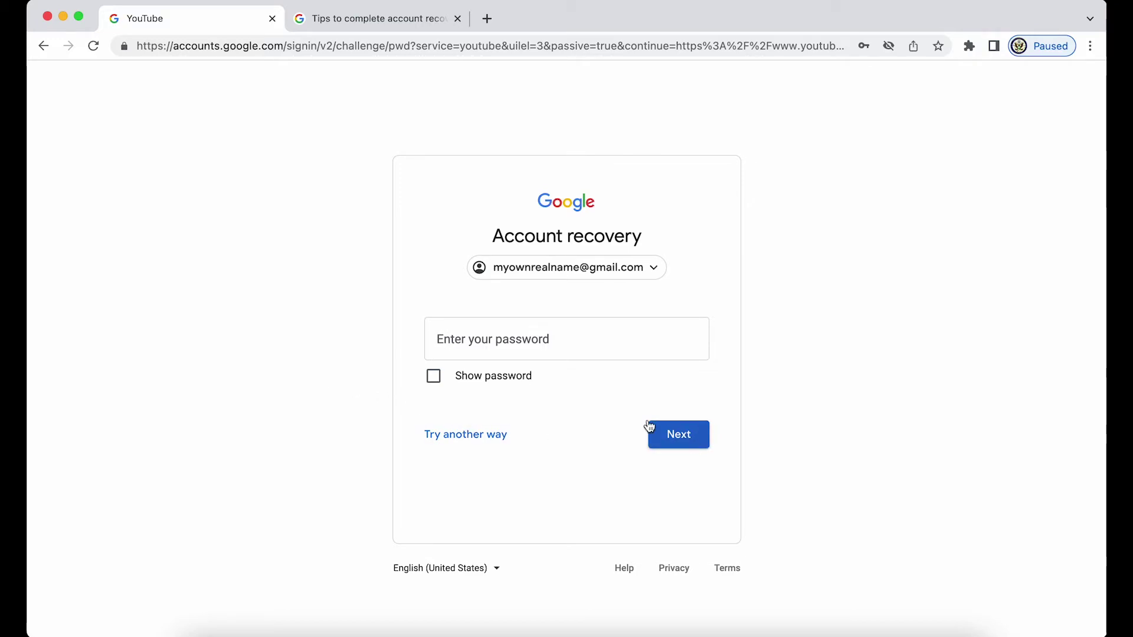
Step: Skip the password and phone questions, then decline the recovery email options twice
{"action": "left_click", "coordinate": [476, 438]}
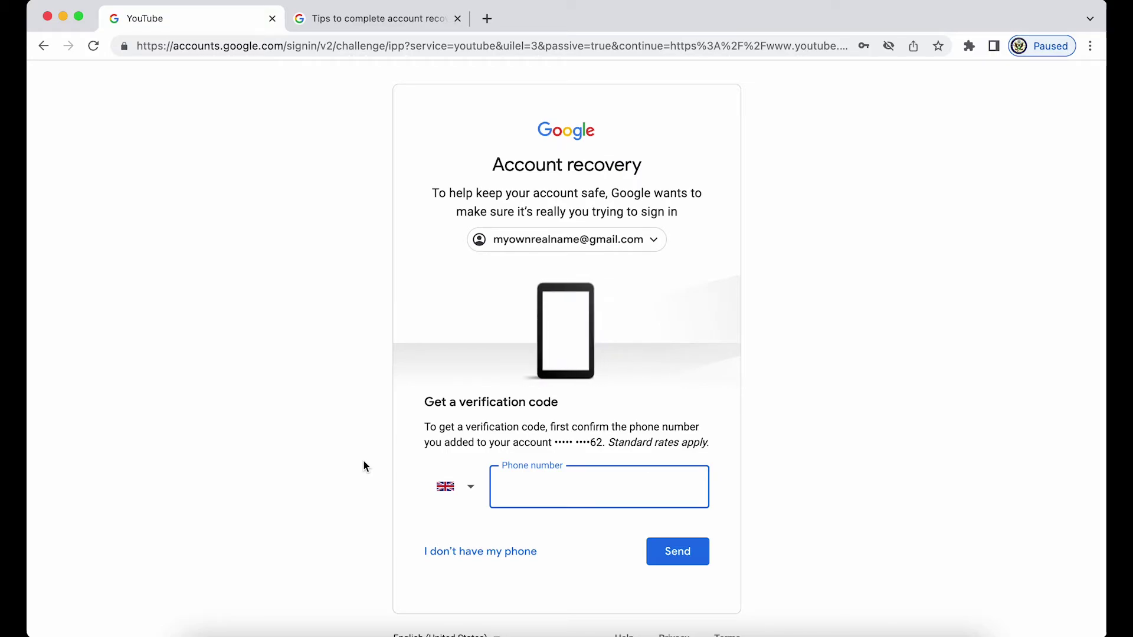
{"action": "left_click", "coordinate": [488, 552]}
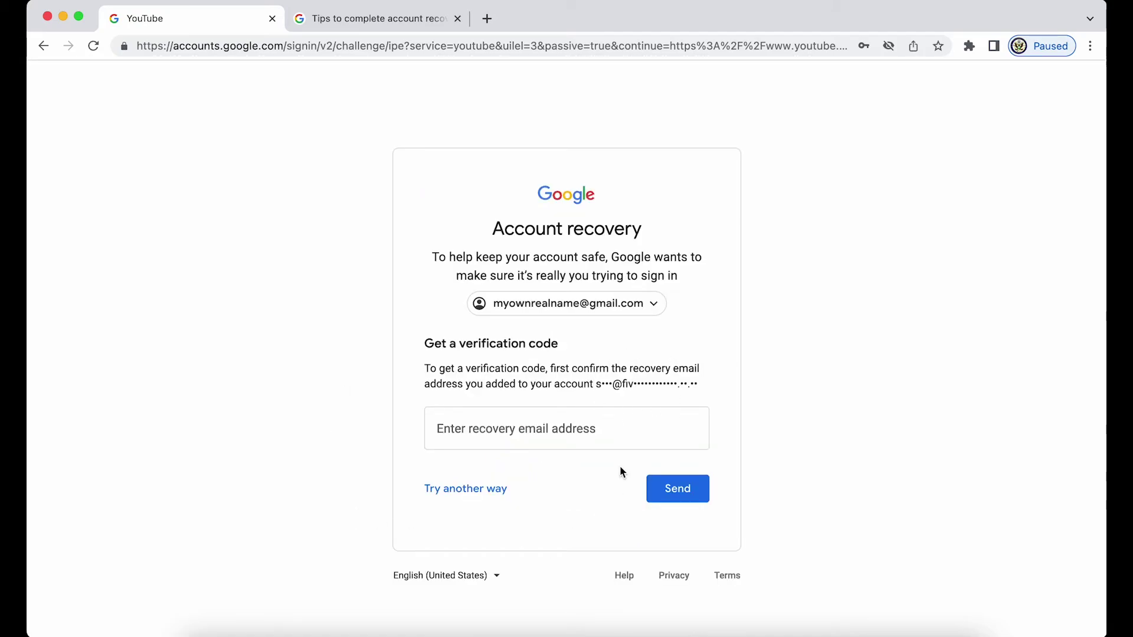
{"action": "left_click", "coordinate": [449, 496]}
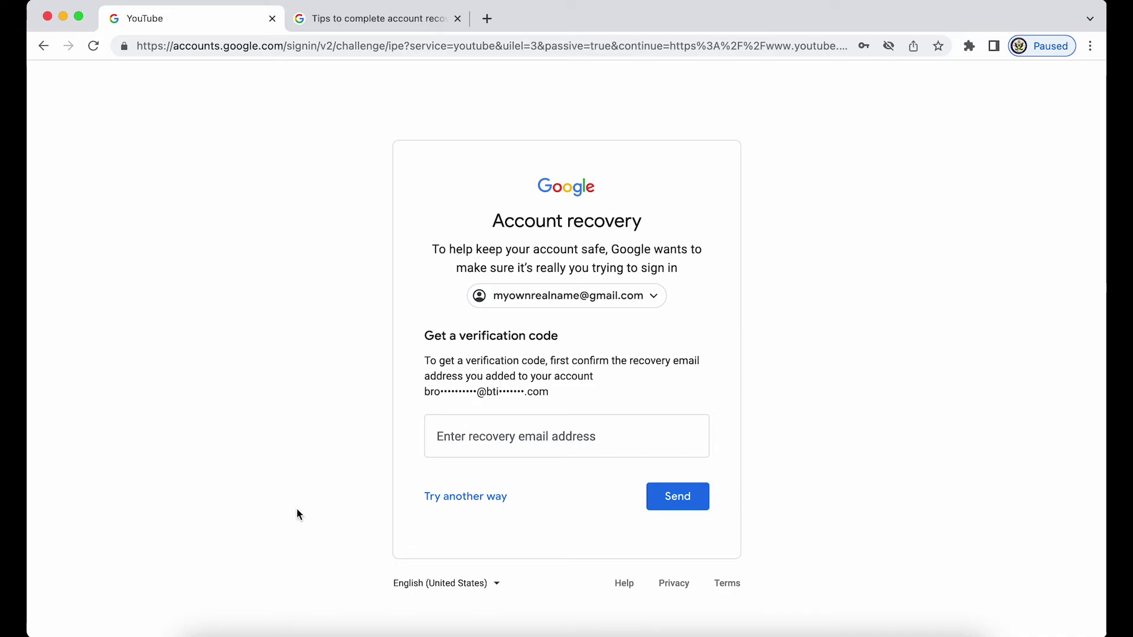
{"action": "left_click", "coordinate": [449, 500]}
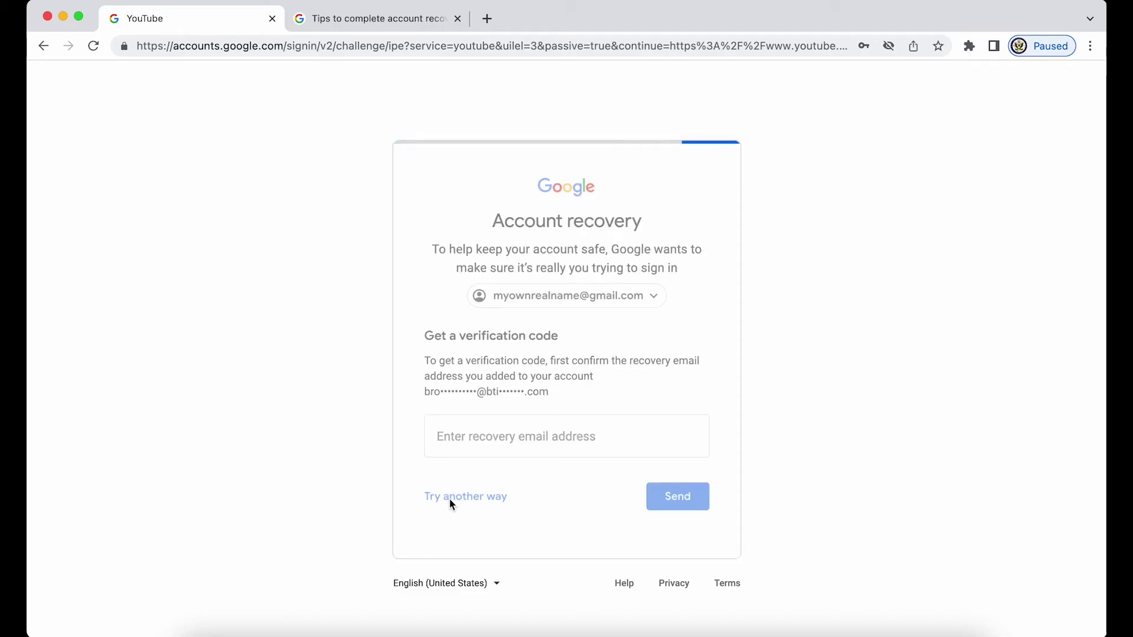